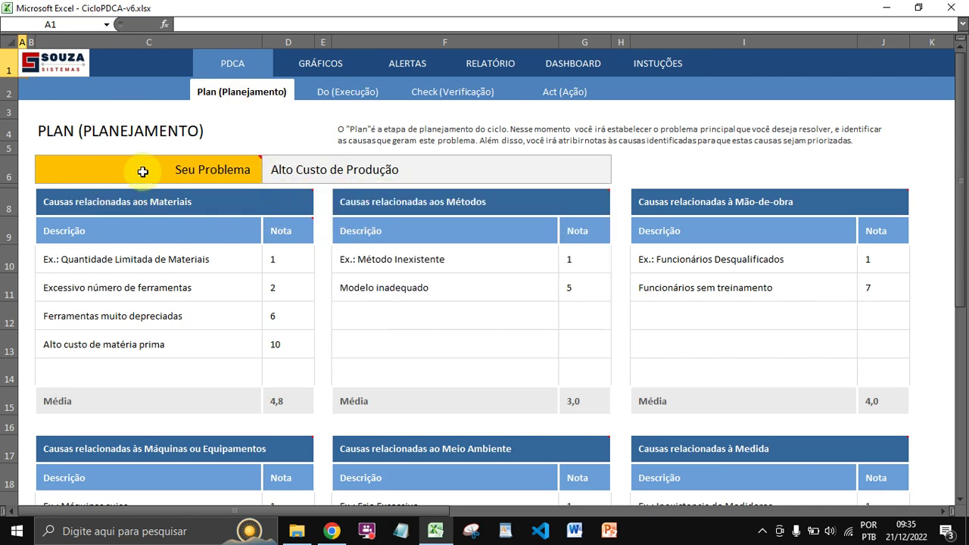
Step: Read the guidance notes on the problem field and cause category headings, and look over the six cause tables of the Plan stage
mouse_move(139, 168)
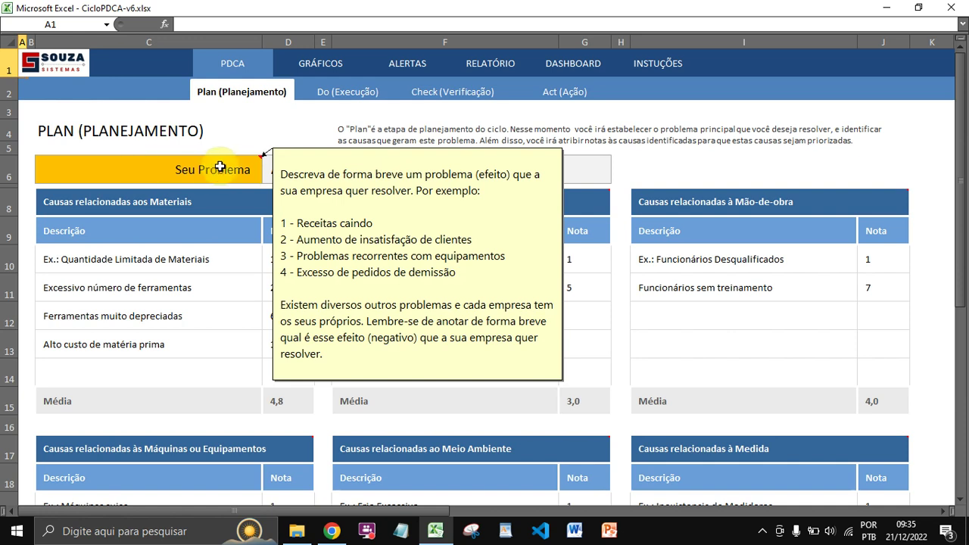
mouse_move(284, 199)
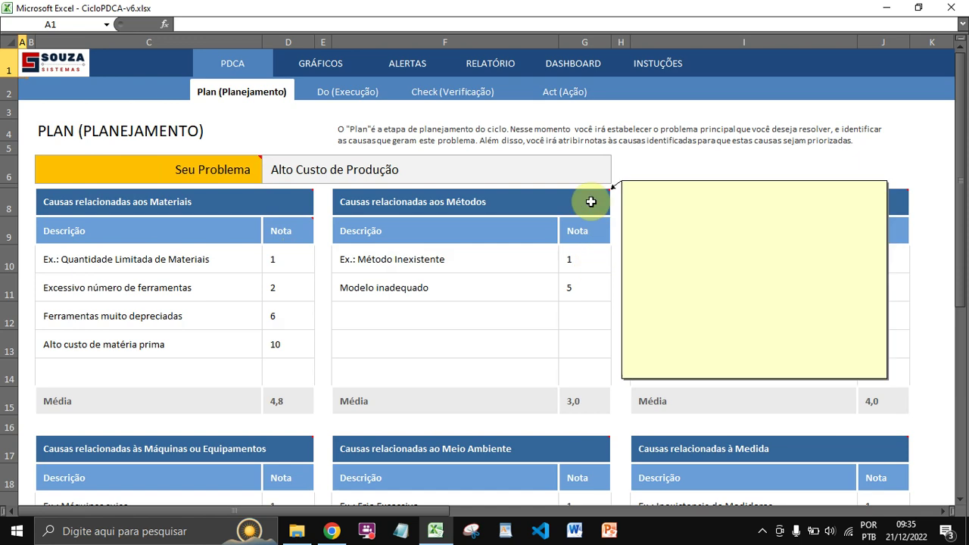
mouse_move(876, 196)
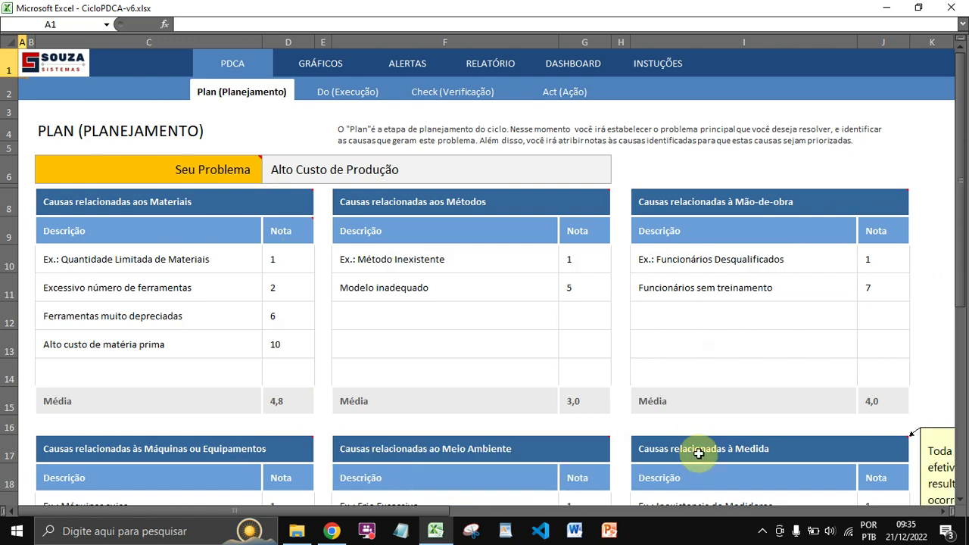
left_click(344, 173)
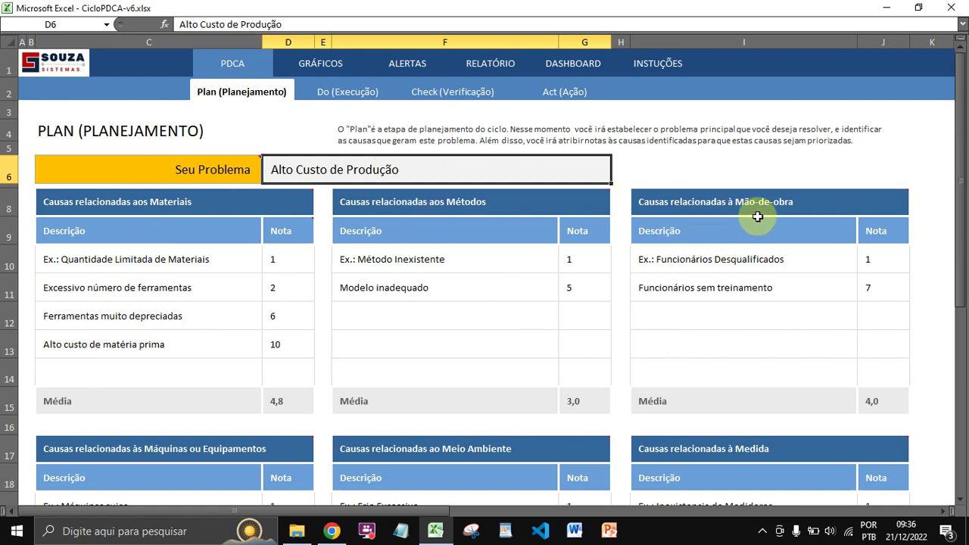
scroll(446, 315, "down", 2)
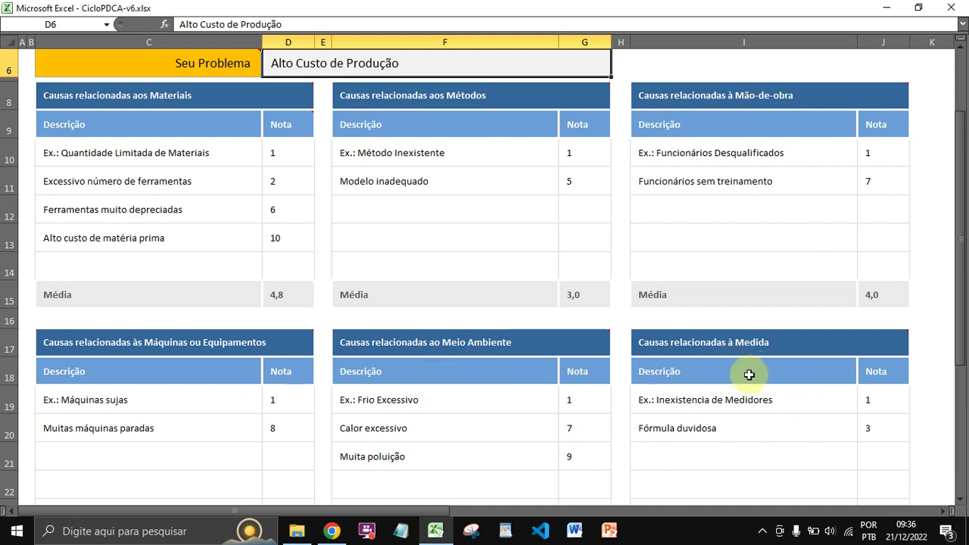
scroll(391, 210, "up", 2)
mouse_move(394, 214)
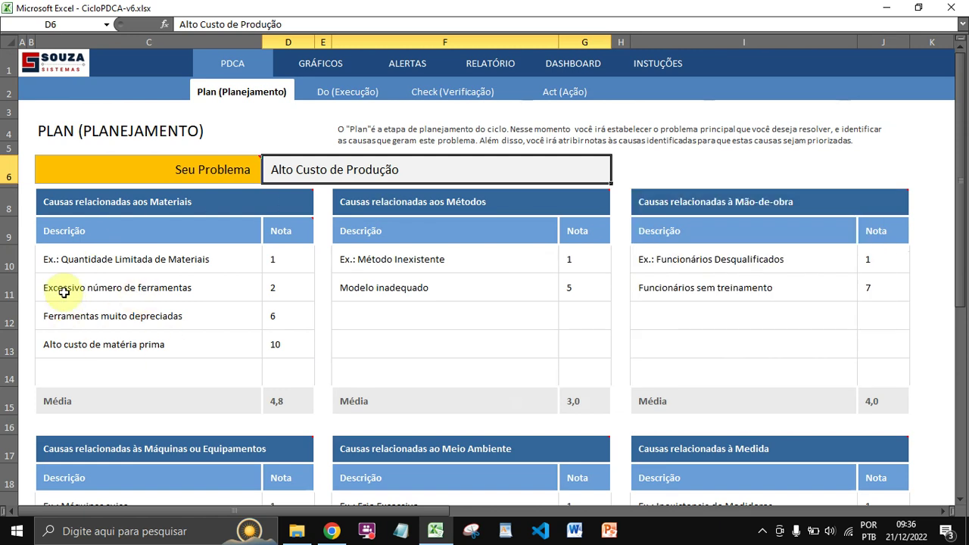
Step: Review the cause descriptions listed in the materials table of the Plan stage
left_click(130, 263)
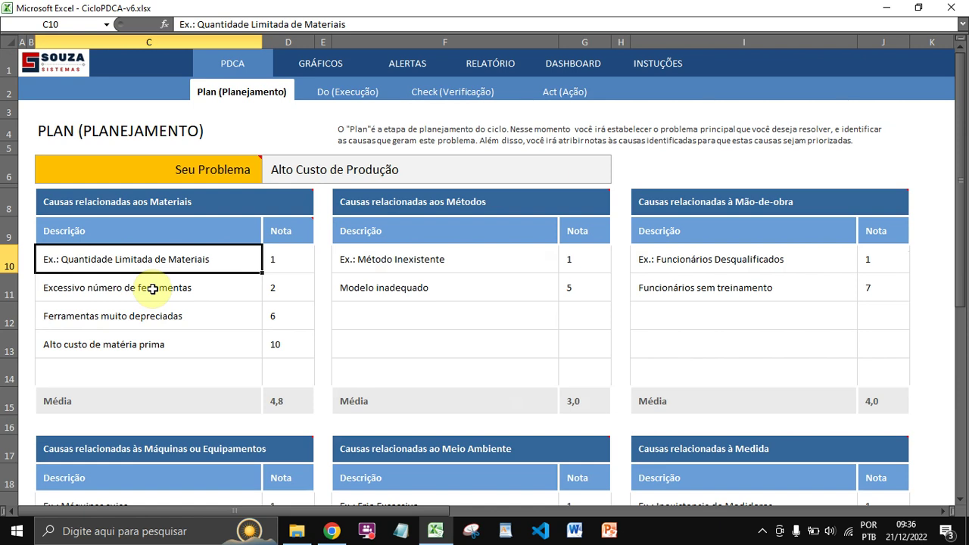
left_click(152, 289)
left_click(142, 375)
left_click_drag(141, 375, 137, 258)
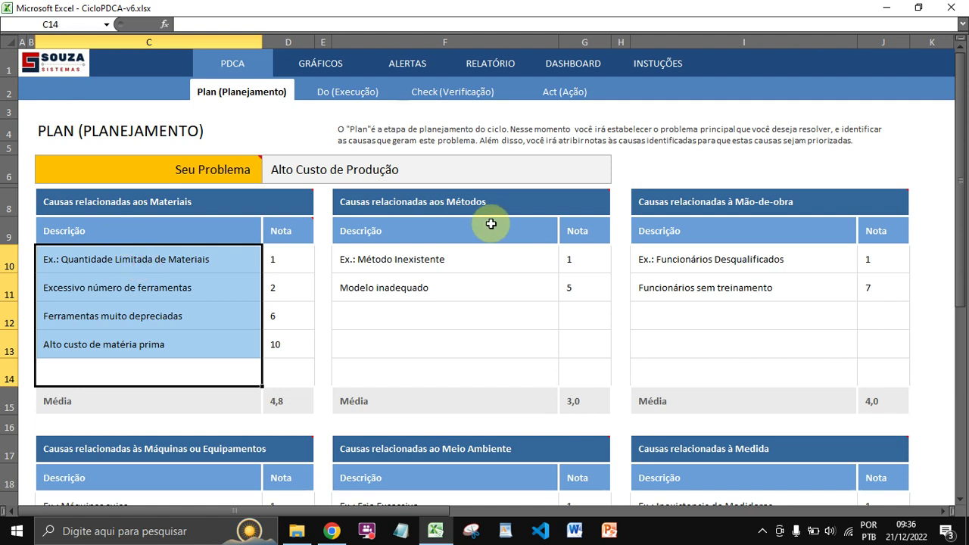
left_click(140, 262)
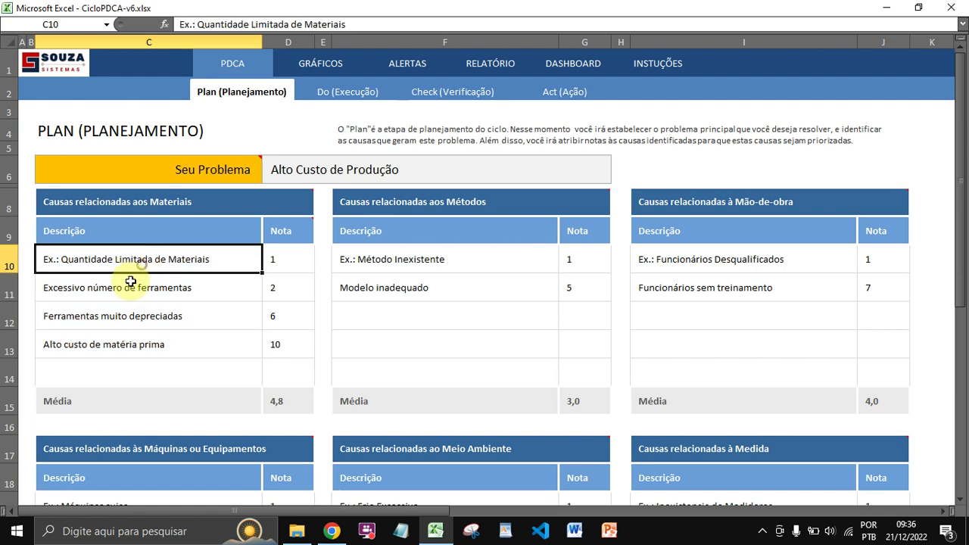
left_click(135, 288)
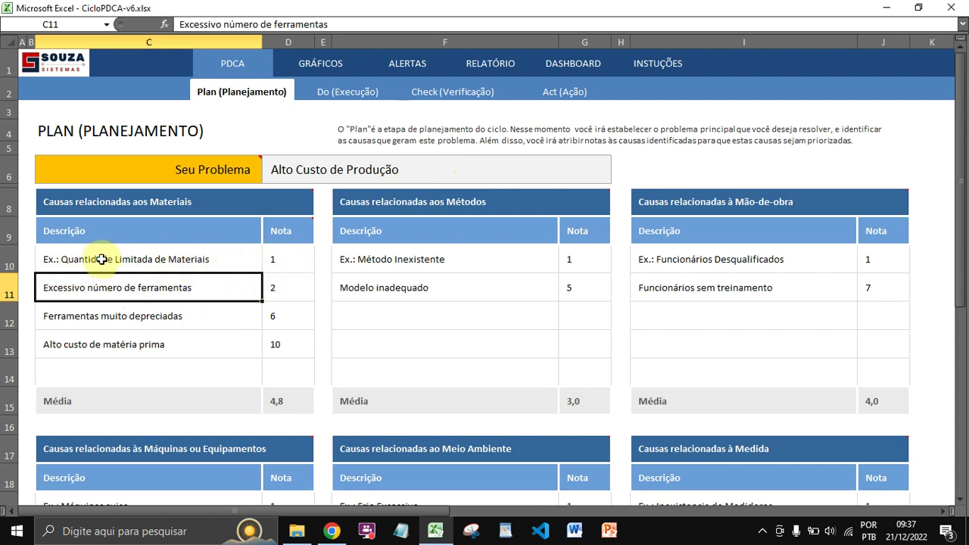
Step: Check the score given to each of the four listed causes in the materials table
left_click(290, 259)
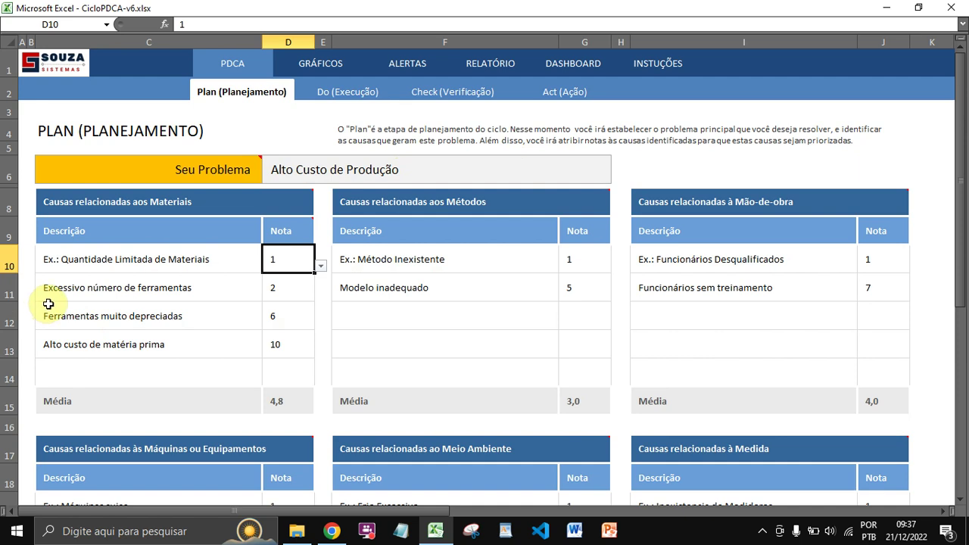
left_click(292, 287)
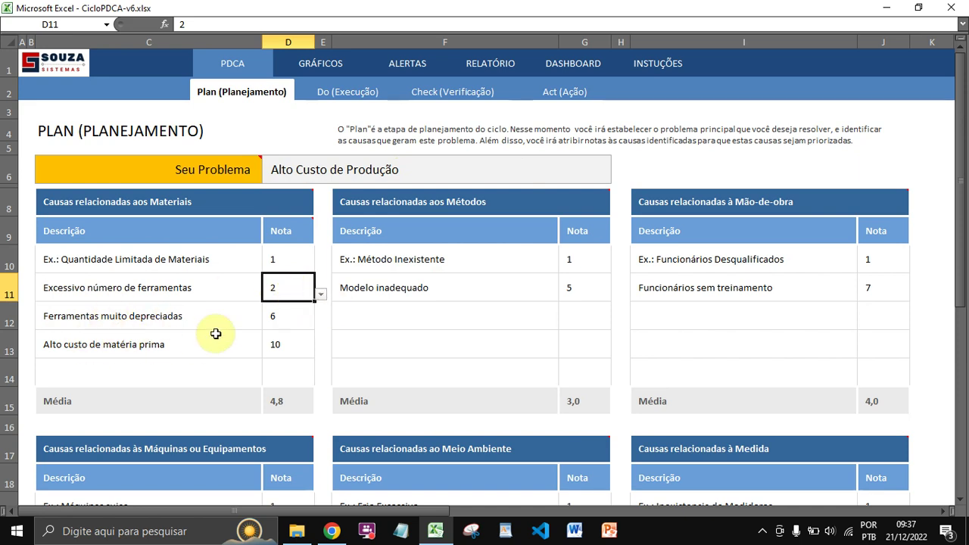
left_click(295, 318)
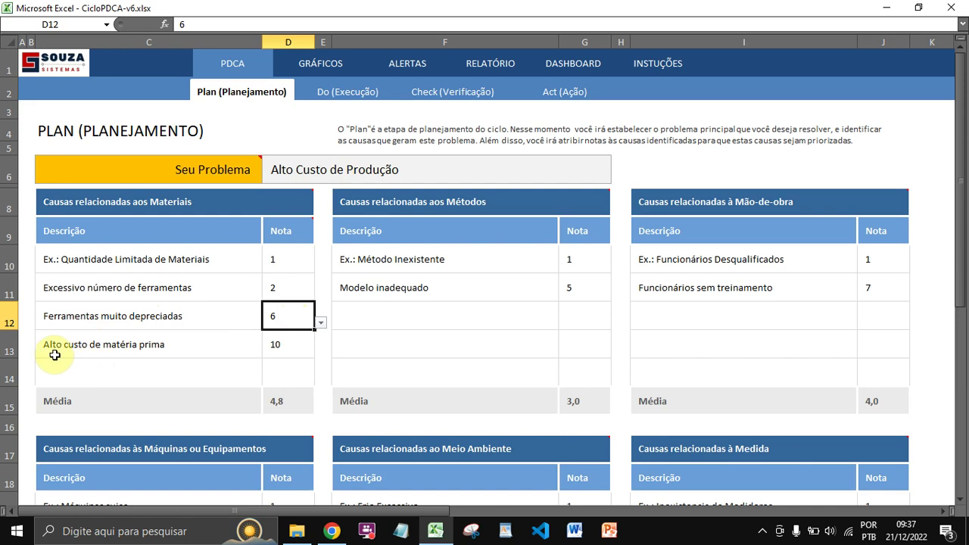
left_click(292, 343)
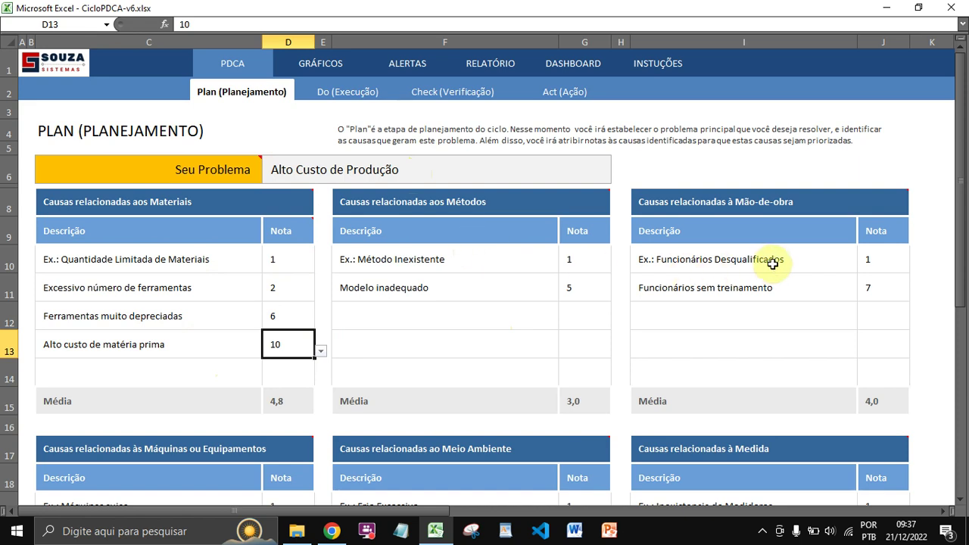
Step: Examine the remaining cause tables and the average score row under each one
scroll(308, 357, "down", 2)
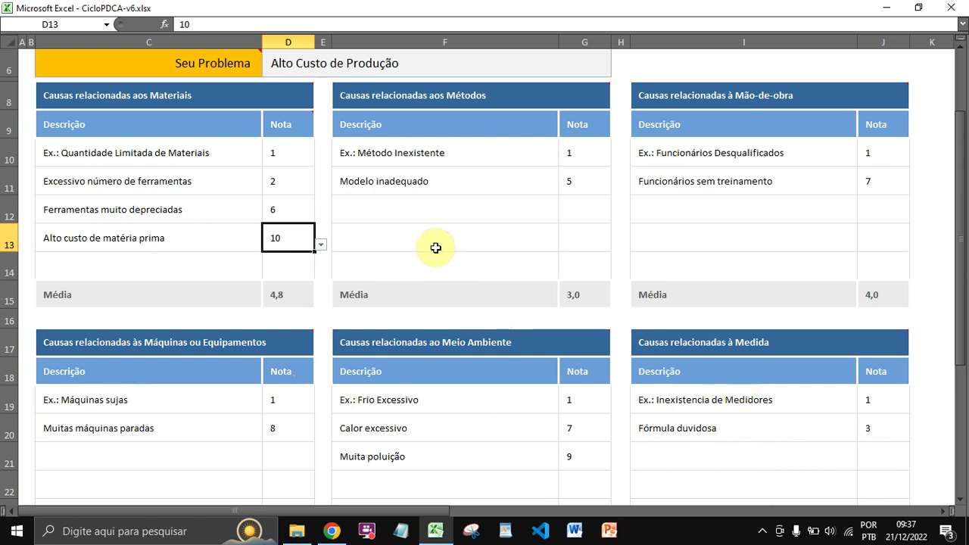
scroll(179, 393, "down", 2)
scroll(179, 393, "down", 2)
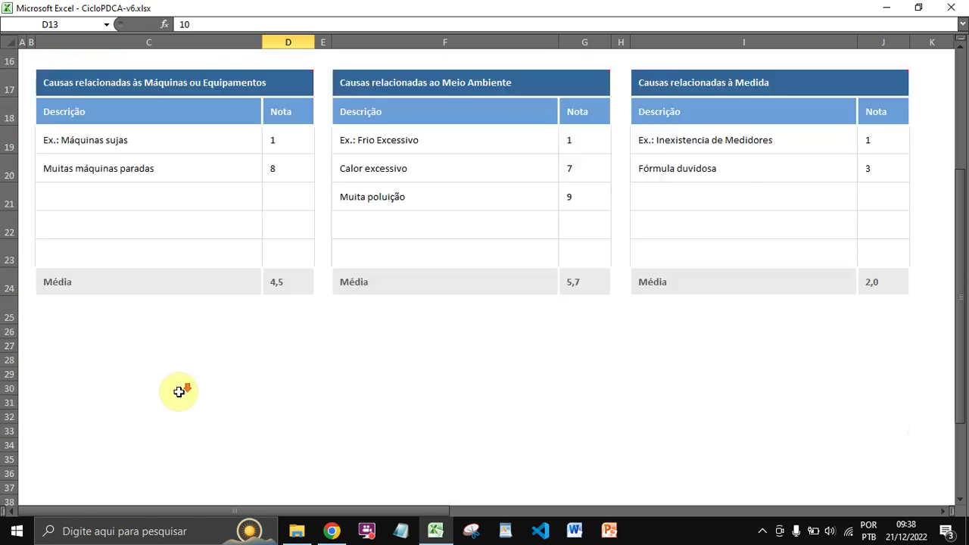
scroll(151, 186, "up", 4)
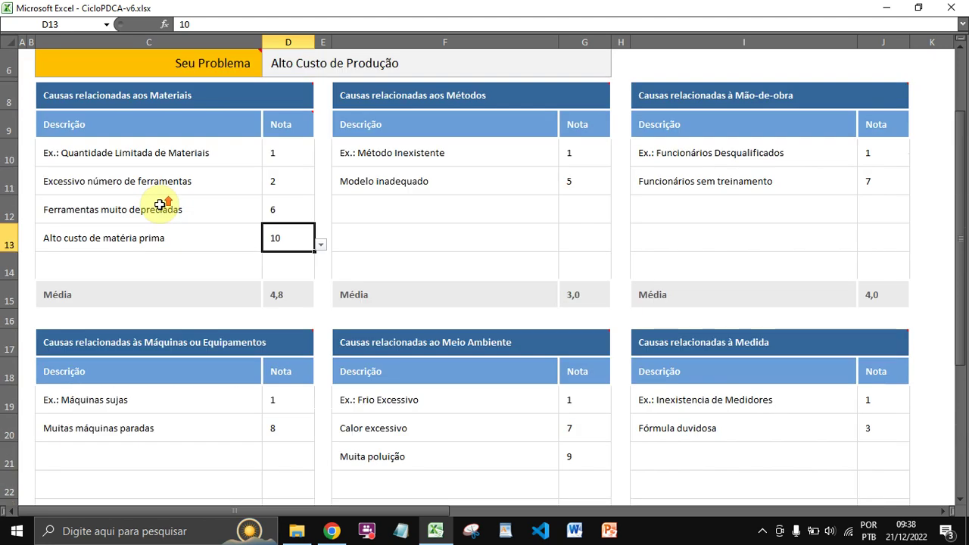
scroll(161, 204, "up", 2)
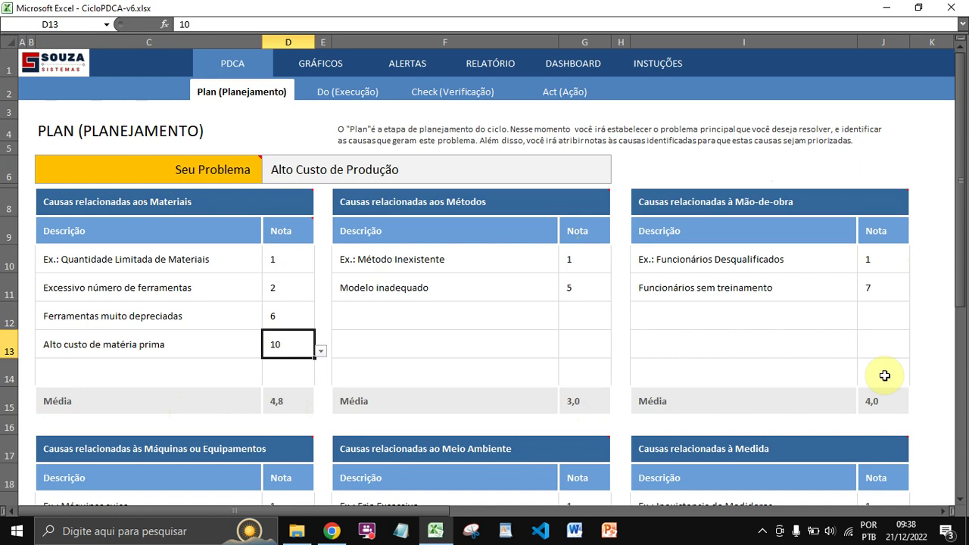
Step: Open the Do (Execução) stage and select its example row from the cause to the deadline
left_click(335, 94)
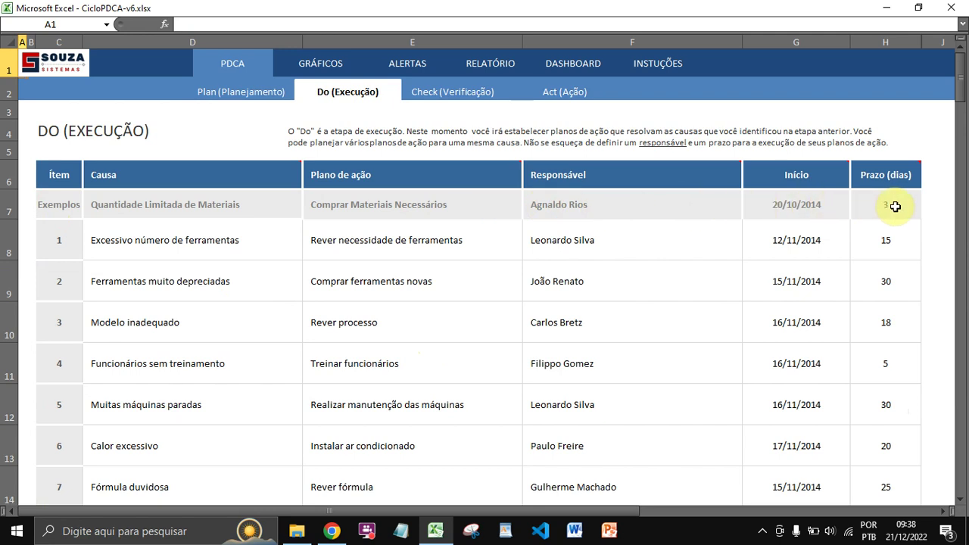
left_click_drag(899, 206, 148, 205)
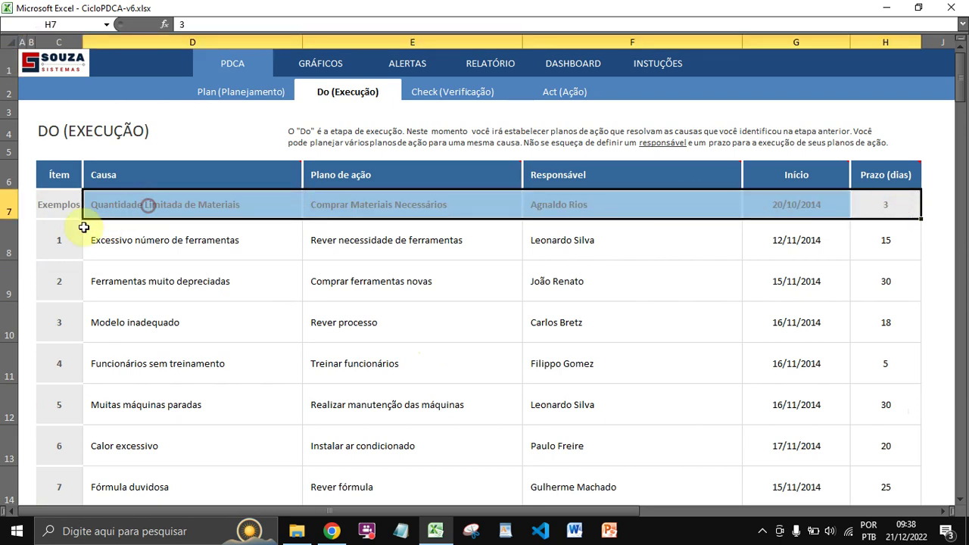
mouse_move(407, 195)
Step: Browse the causes available for item 1 of the action plan, keeping the current choice
left_click(180, 245)
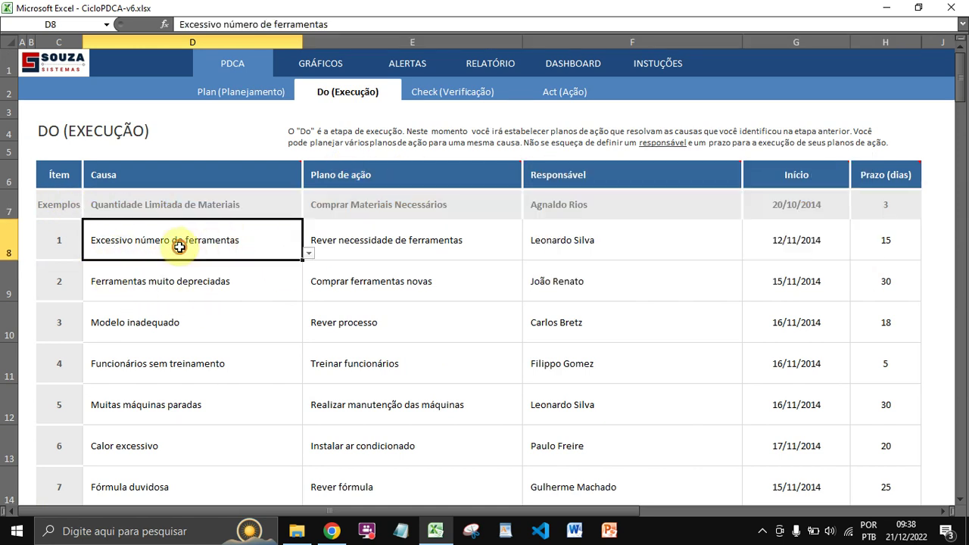
left_click(312, 254)
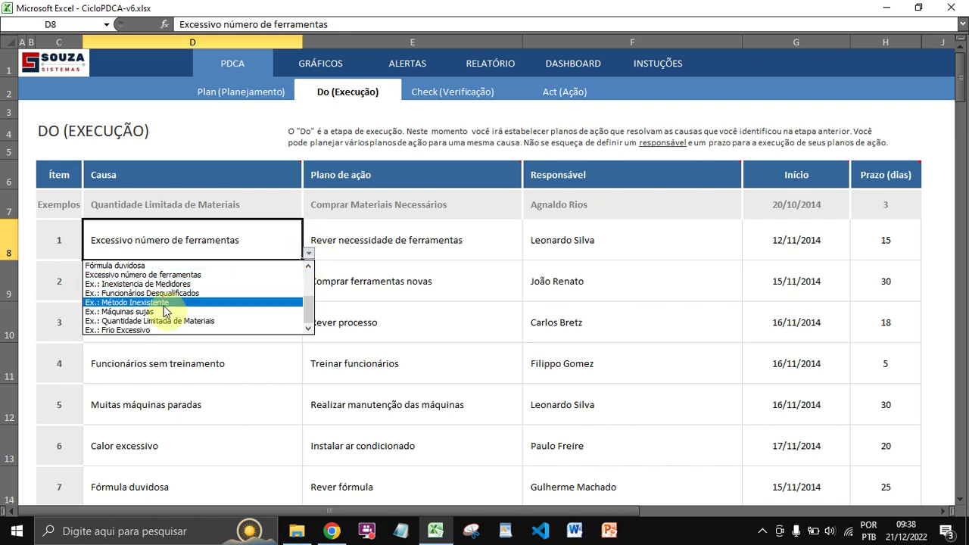
left_click_drag(314, 316, 310, 282)
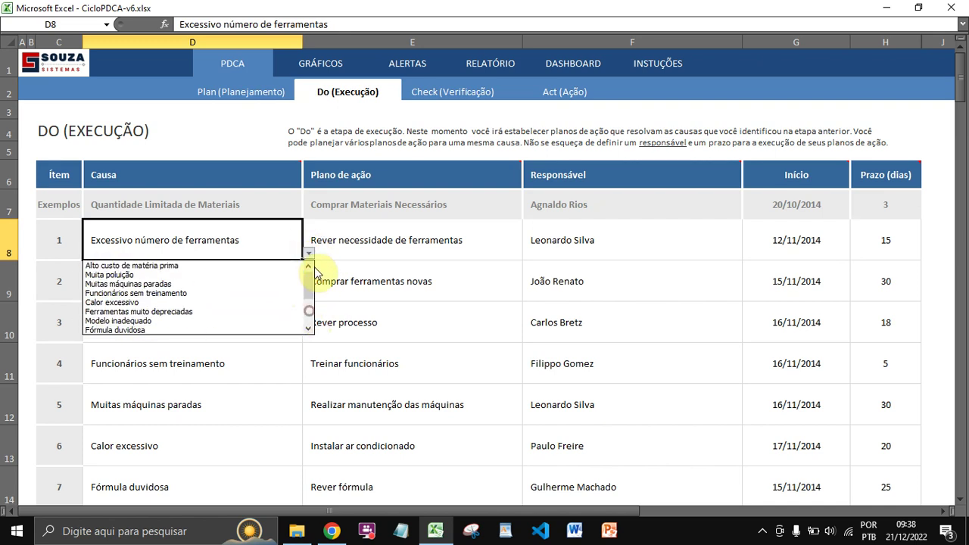
left_click(371, 251)
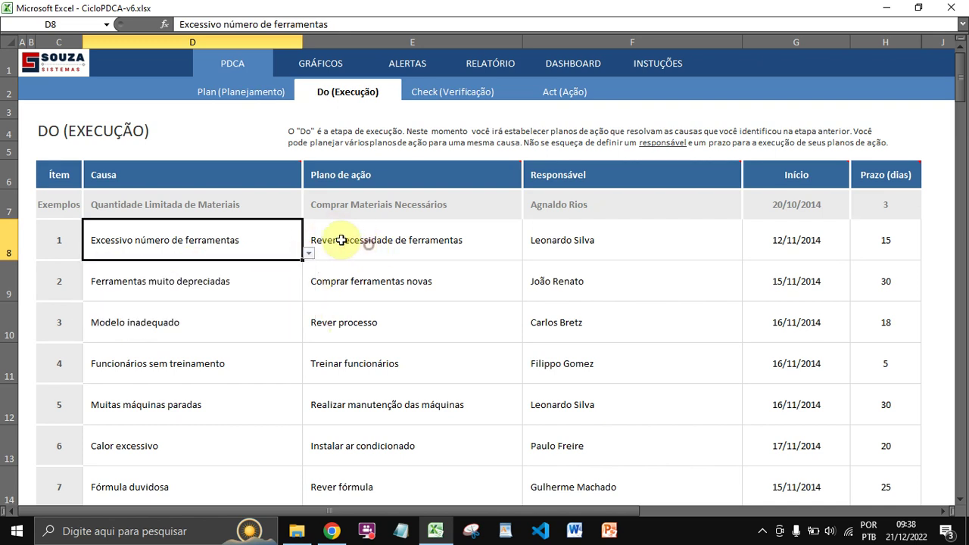
Step: Review item 1's action plan and responsible person, and read the guidance notes on the column headings
left_click(332, 239)
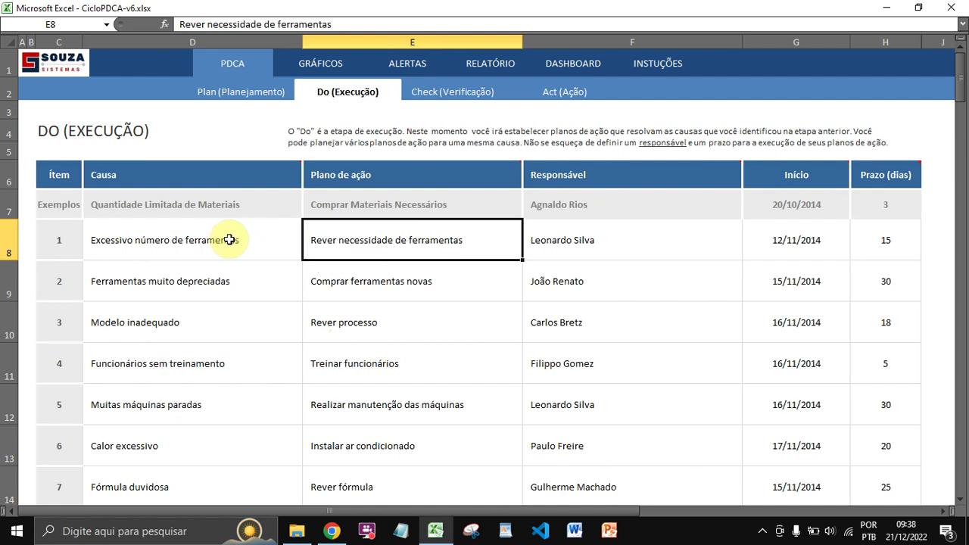
left_click(651, 244)
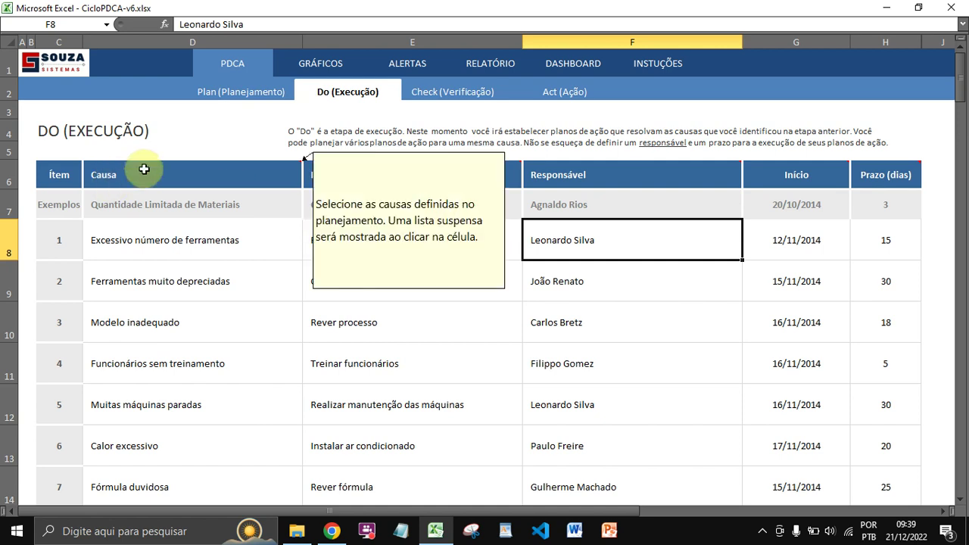
mouse_move(427, 176)
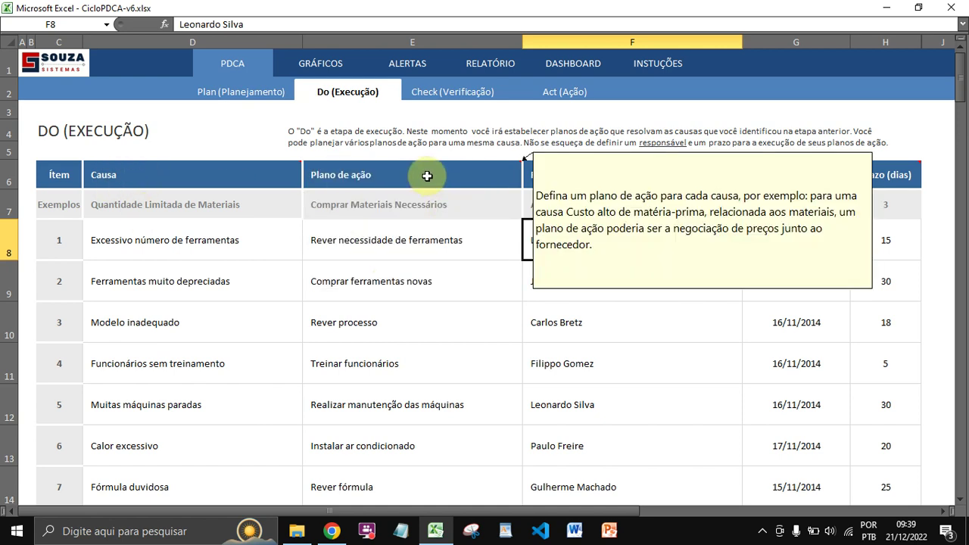
mouse_move(647, 174)
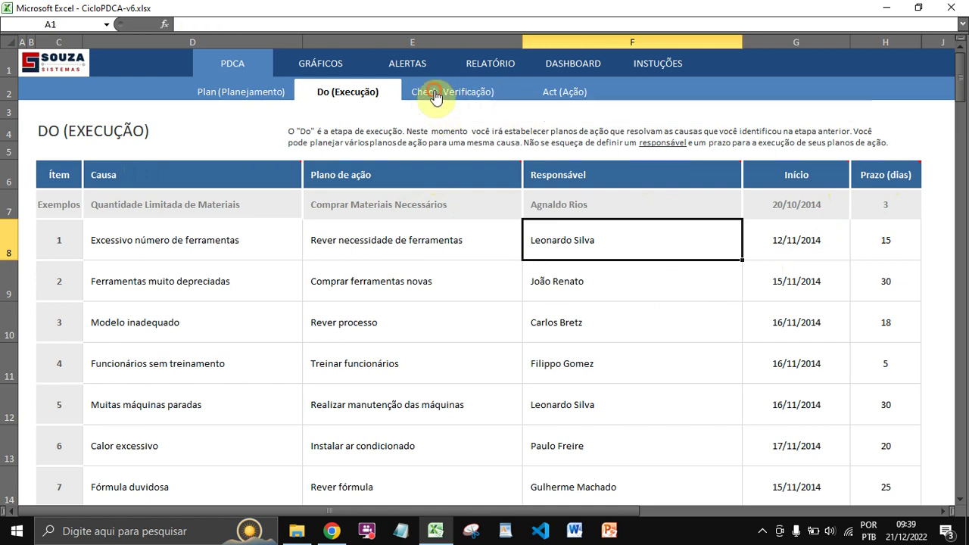
Step: Open the Check (Verificação) stage and inspect the filled and empty end dates of the actions
left_click(436, 96)
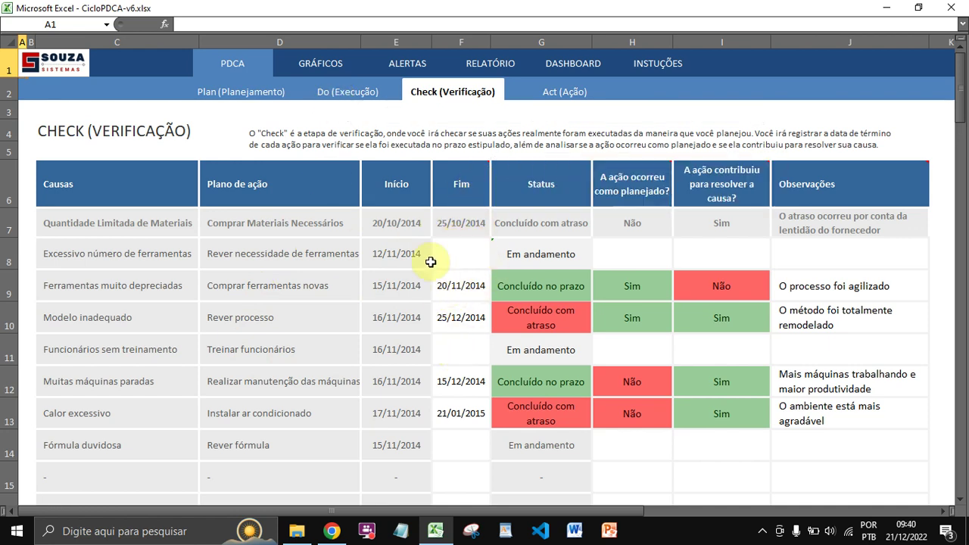
left_click(447, 283)
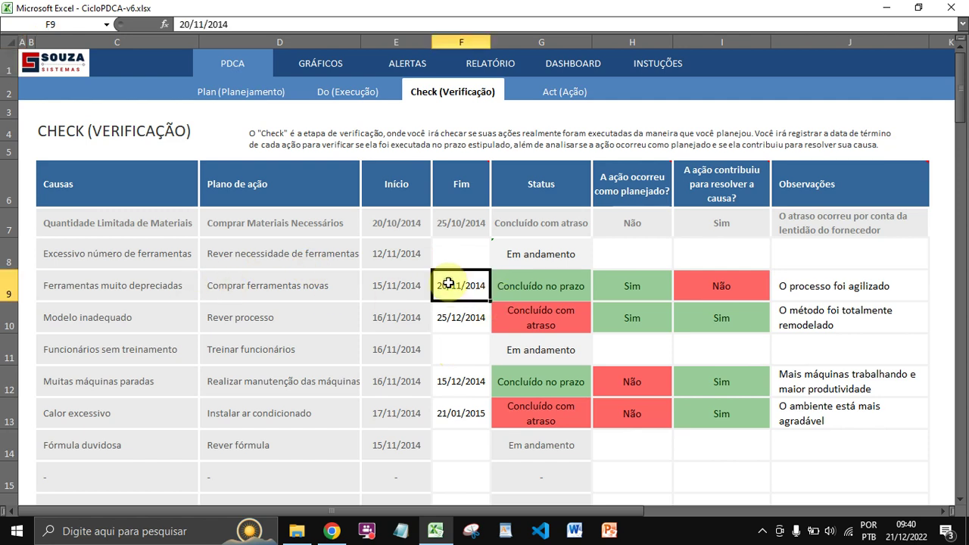
left_click(465, 247)
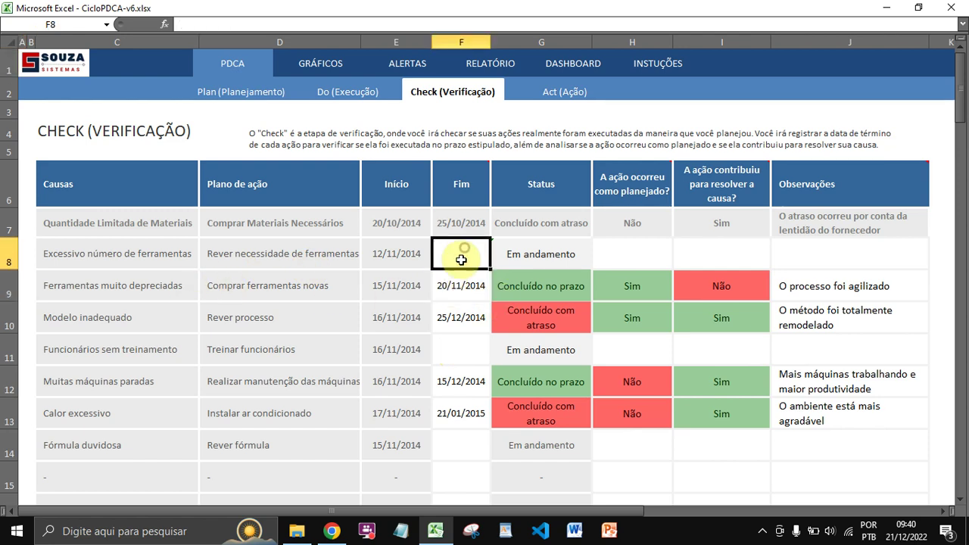
left_click(451, 352)
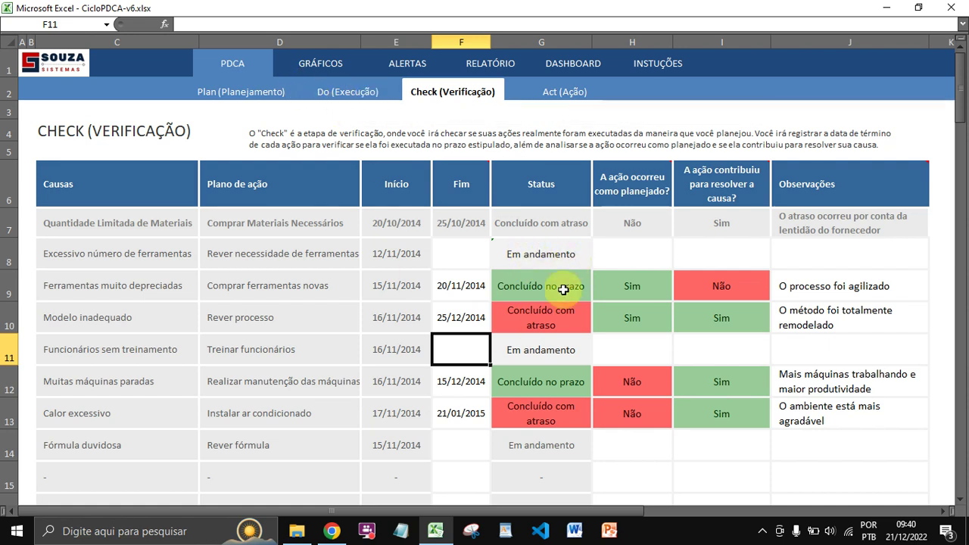
Step: Enter the current date, 21/12/2022, as the end date of the "Excessivo número de ferramentas" action
left_click(443, 252)
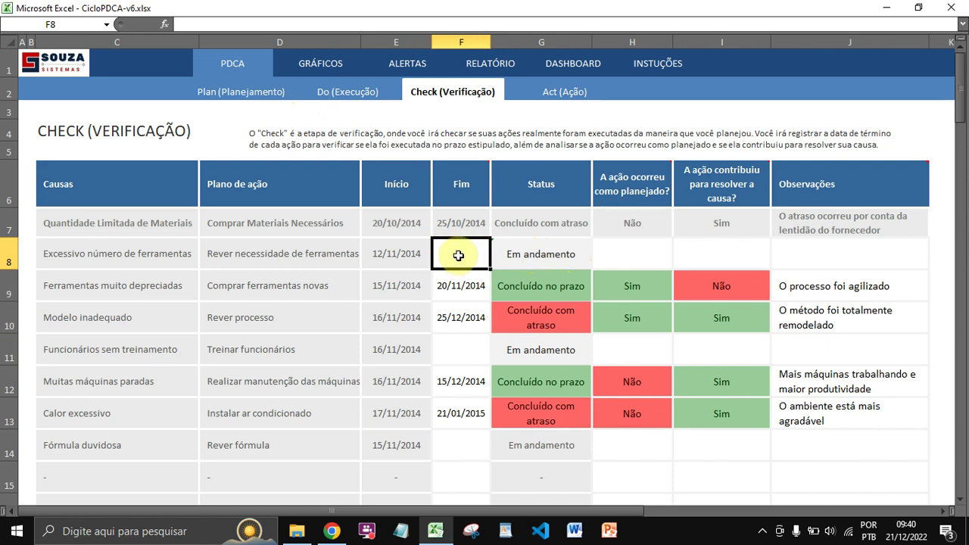
key("ctrl+semicolon")
key("Return")
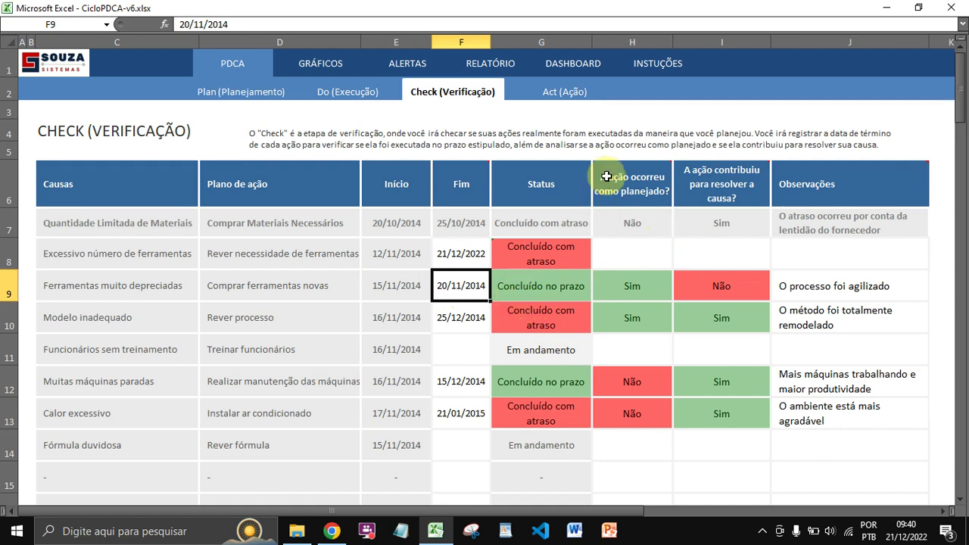
mouse_move(660, 176)
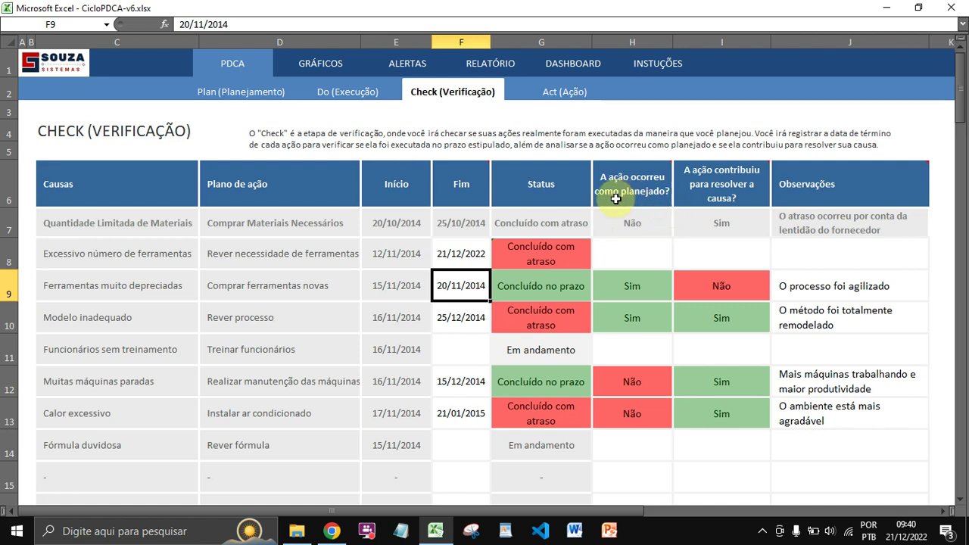
Step: For the "Excessivo número de ferramentas" action, try Sim and then choose Não for whether it occurred as planned
left_click(628, 250)
left_click(676, 262)
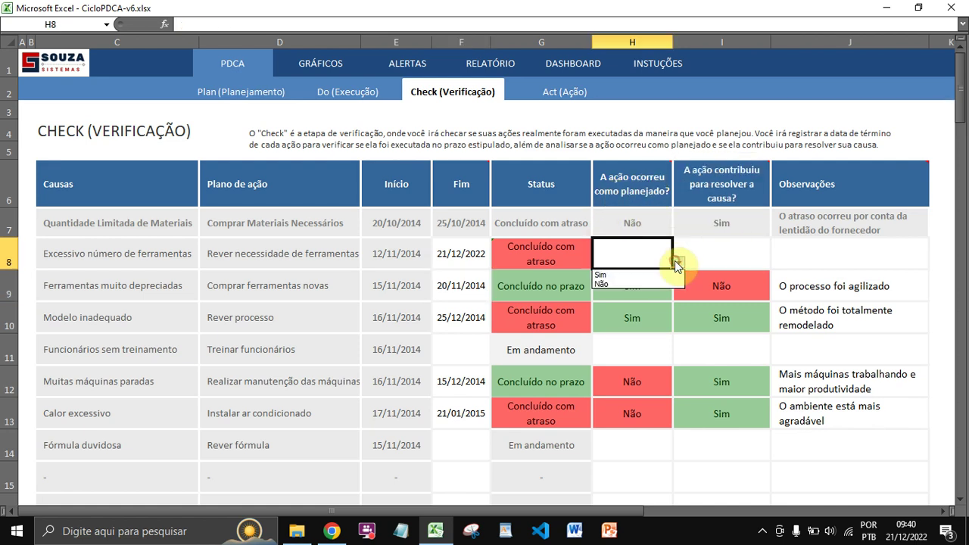
left_click(603, 274)
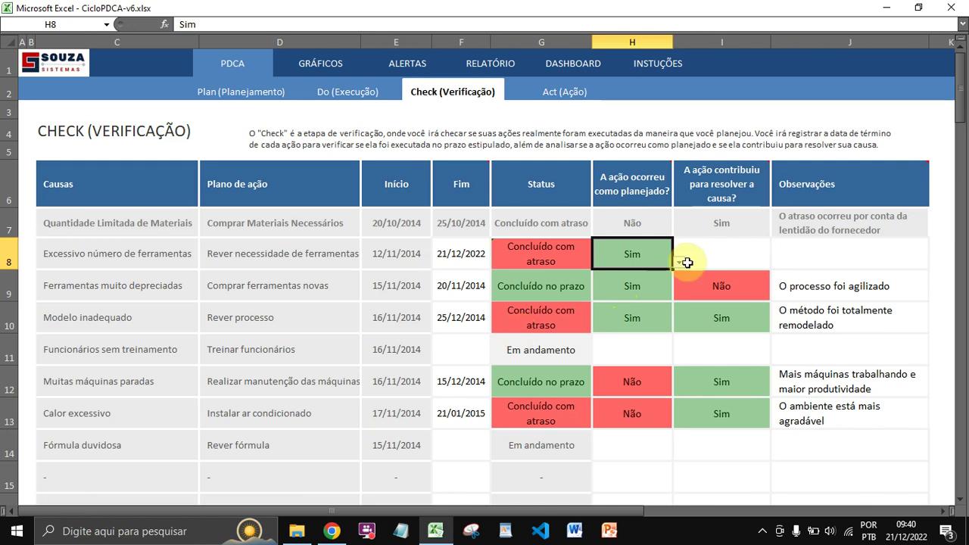
left_click(679, 262)
left_click(620, 283)
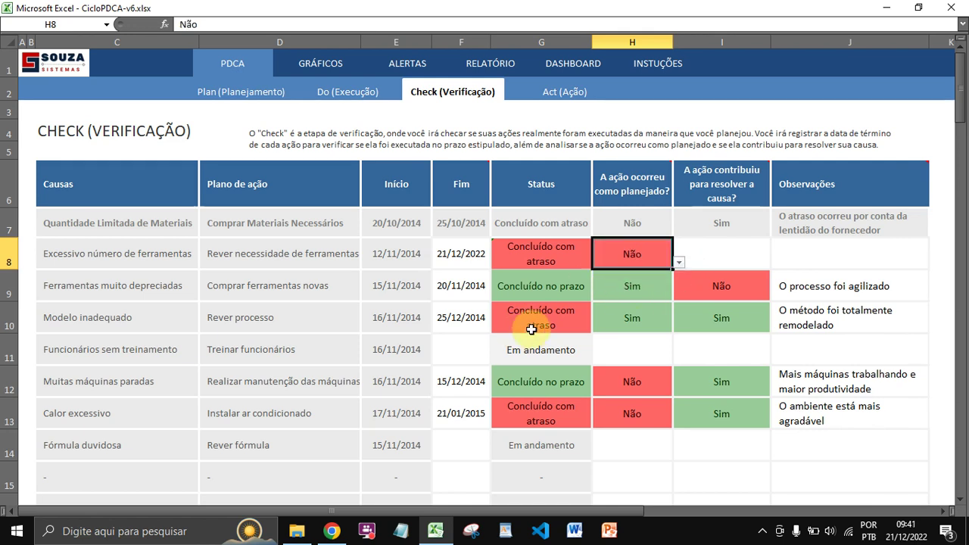
Step: For the same action, try Sim and then choose Não for whether it helped resolve the cause, and go to its empty observations cell
mouse_move(720, 193)
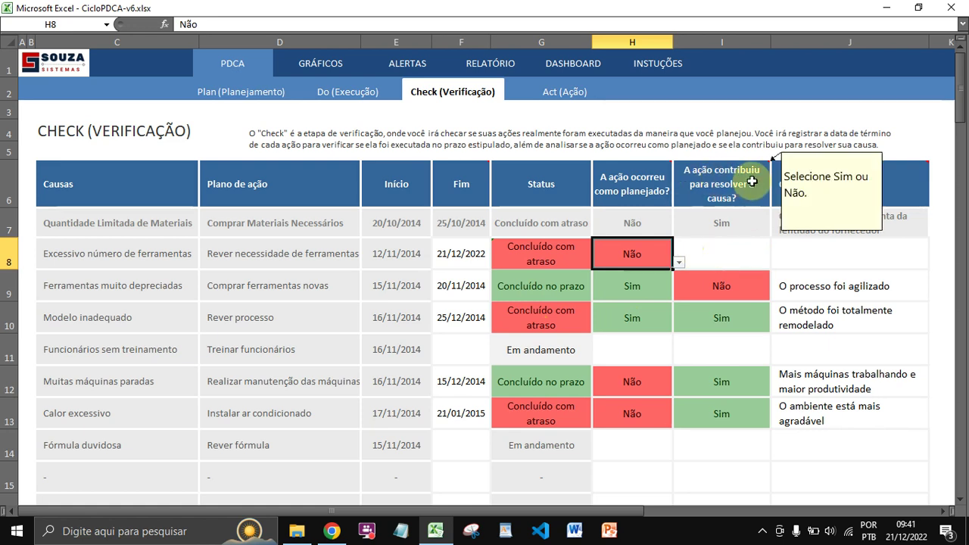
left_click(718, 253)
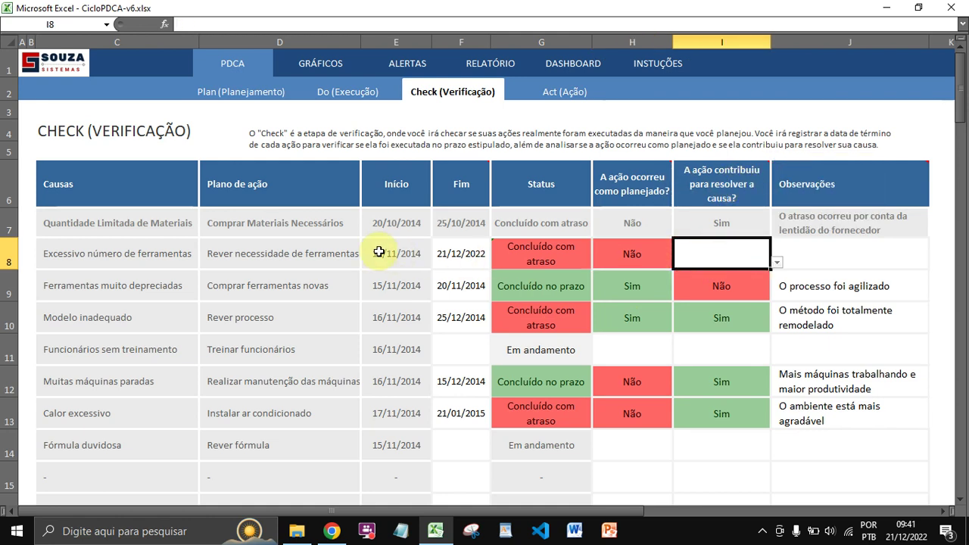
left_click(776, 265)
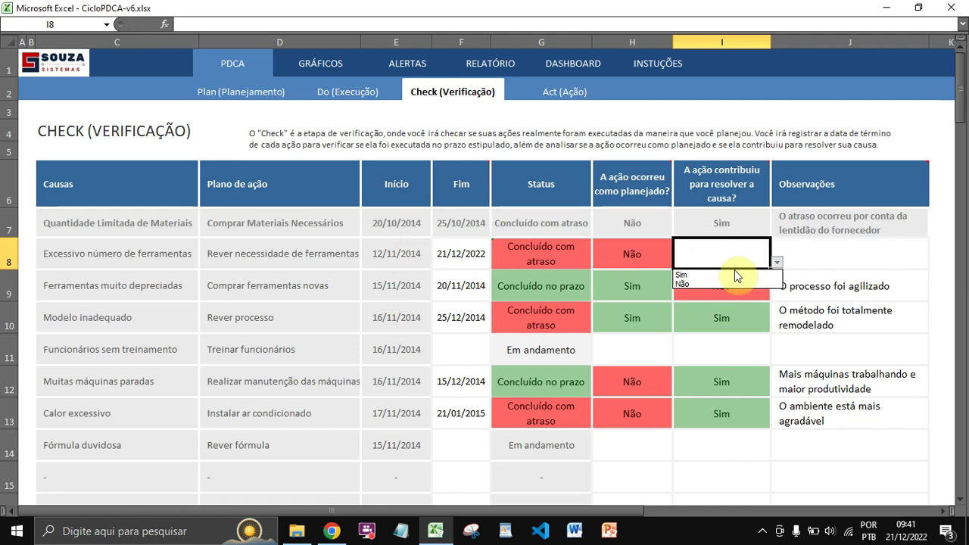
left_click(731, 273)
left_click(776, 265)
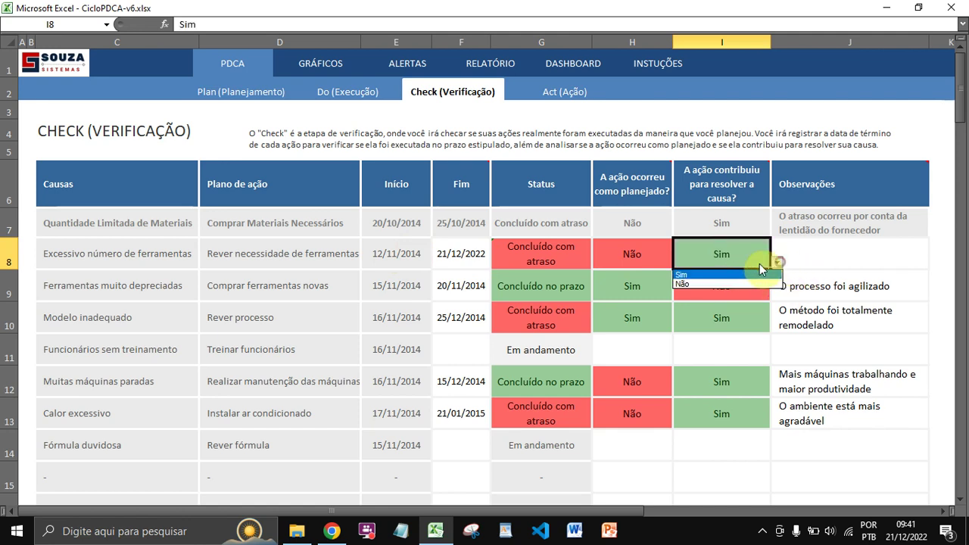
left_click(697, 282)
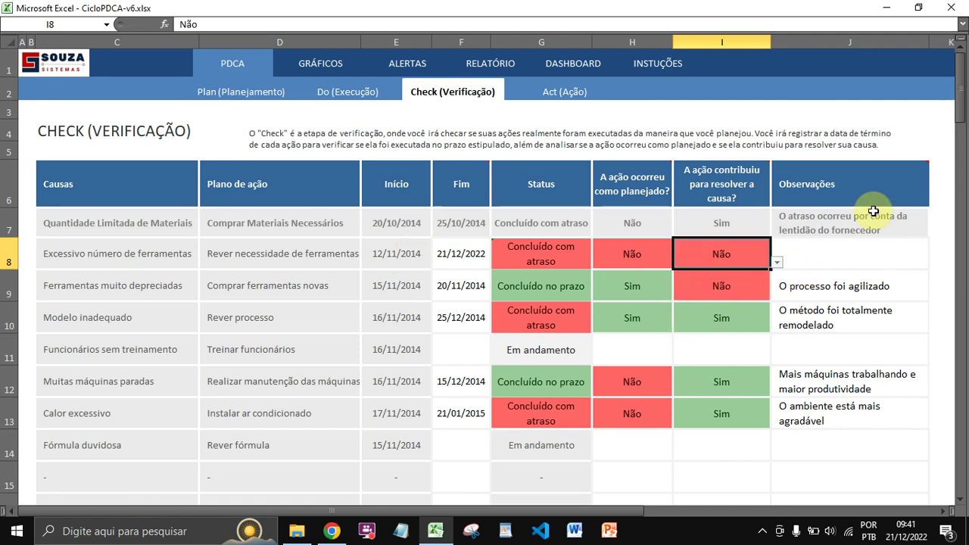
left_click(833, 257)
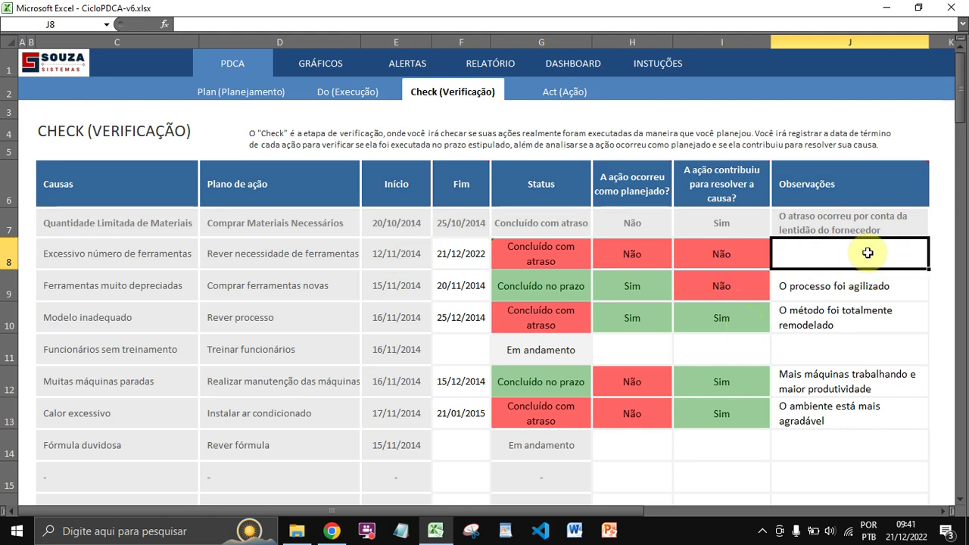
Step: Open the Act (Ação) stage and answer Não to whether the problem "Alto Custo de Produção" was resolved
left_click(543, 92)
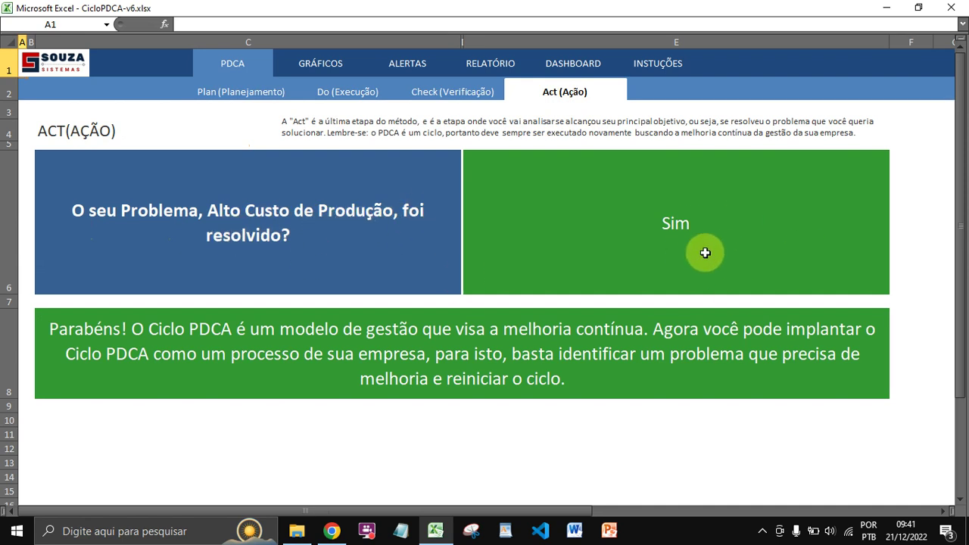
left_click(753, 211)
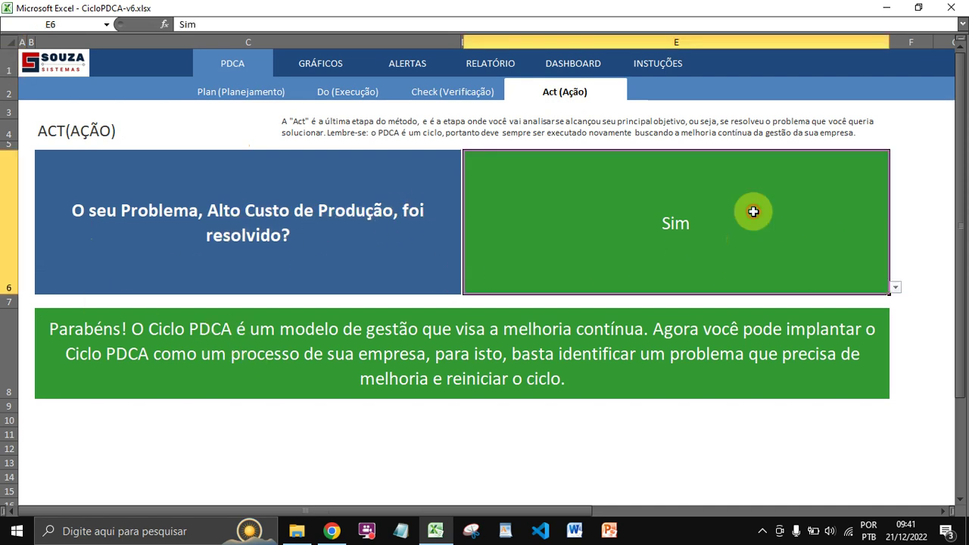
left_click(895, 289)
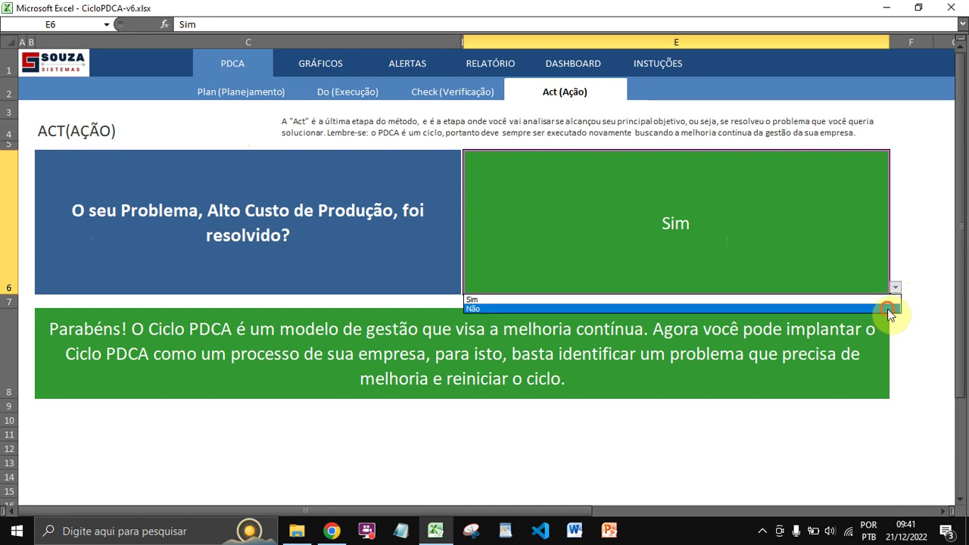
left_click(886, 313)
left_click(676, 195)
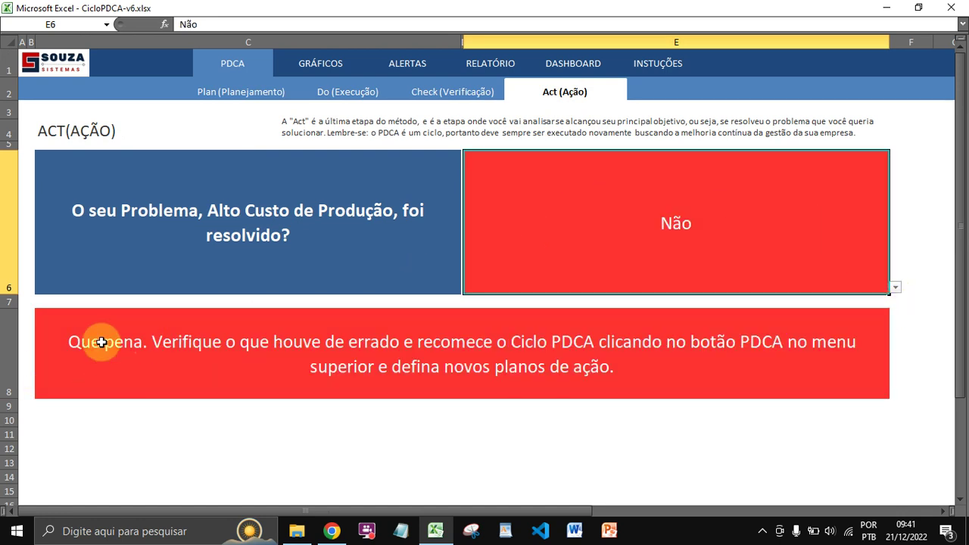